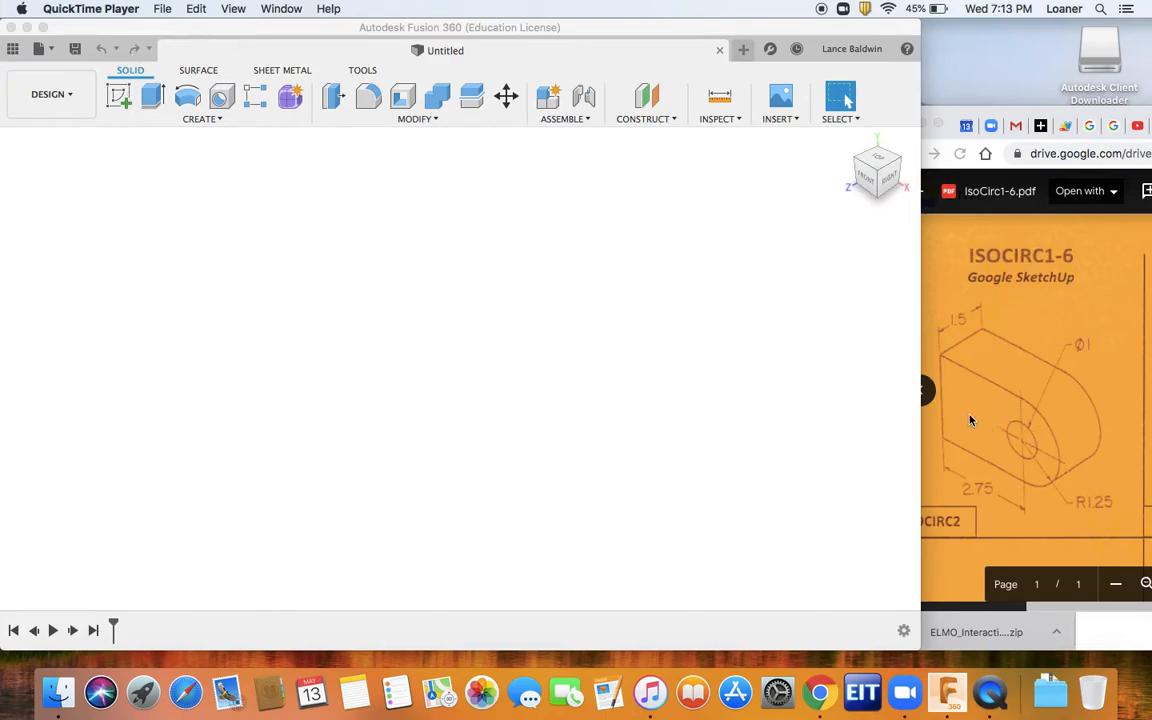
- Start a new sketch on the front (XY) plane
{"action": "left_click", "coordinate": [121, 94]}
{"action": "left_click", "coordinate": [123, 95]}
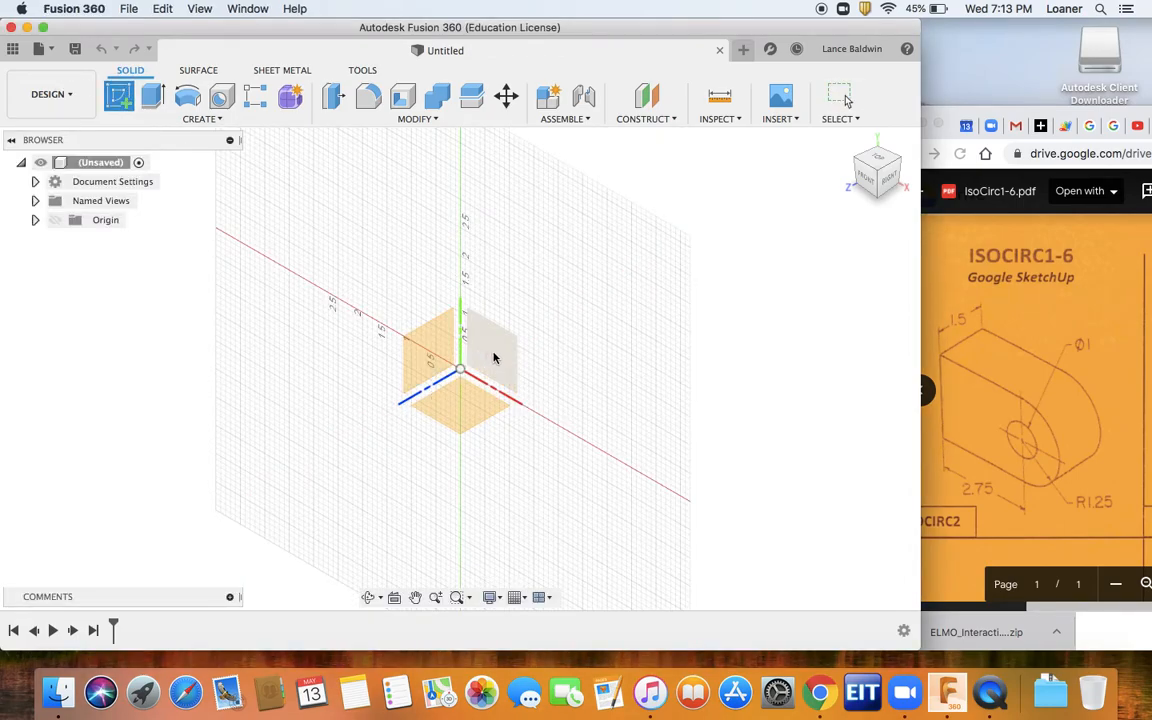
{"action": "left_click", "coordinate": [493, 357]}
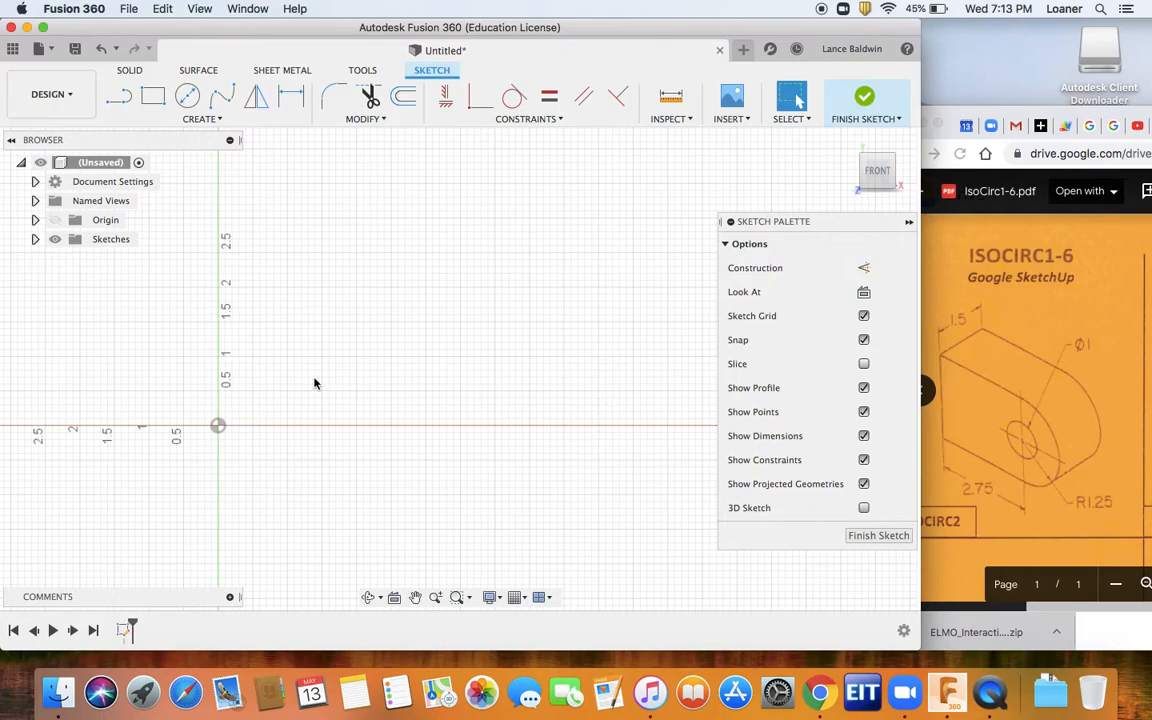
- Sketch a rectangle from the origin, 2.5 in high and 4 in wide
{"action": "key", "text": "r"}
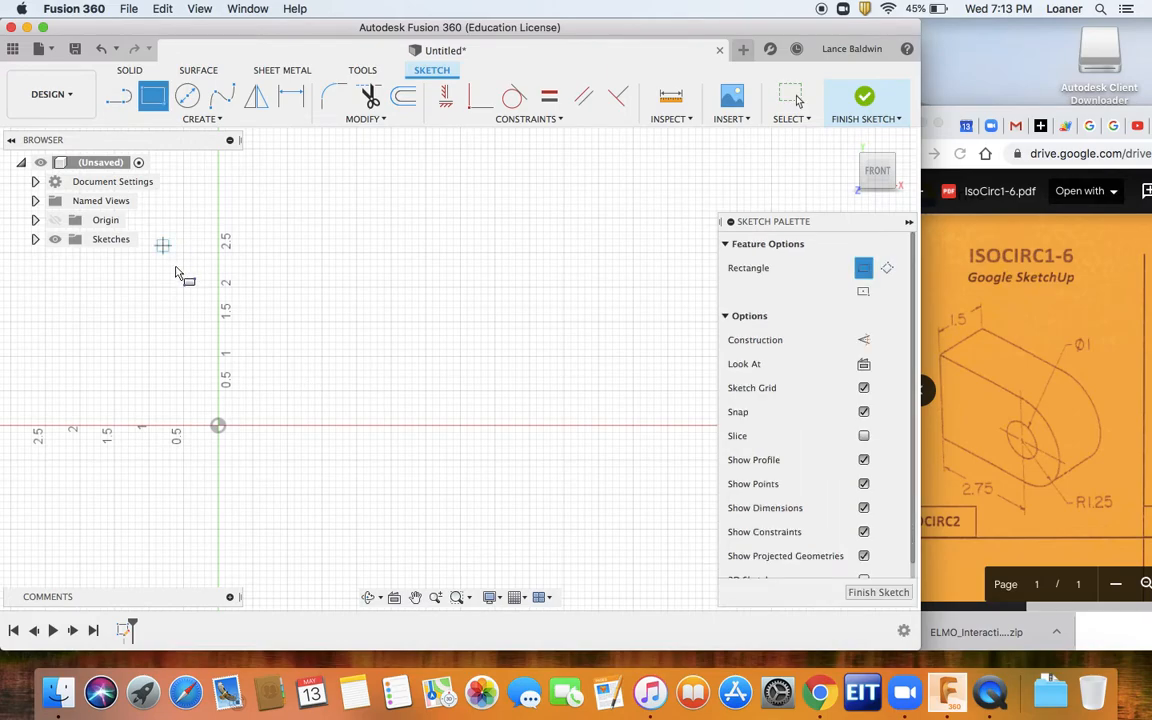
{"action": "left_click", "coordinate": [219, 426]}
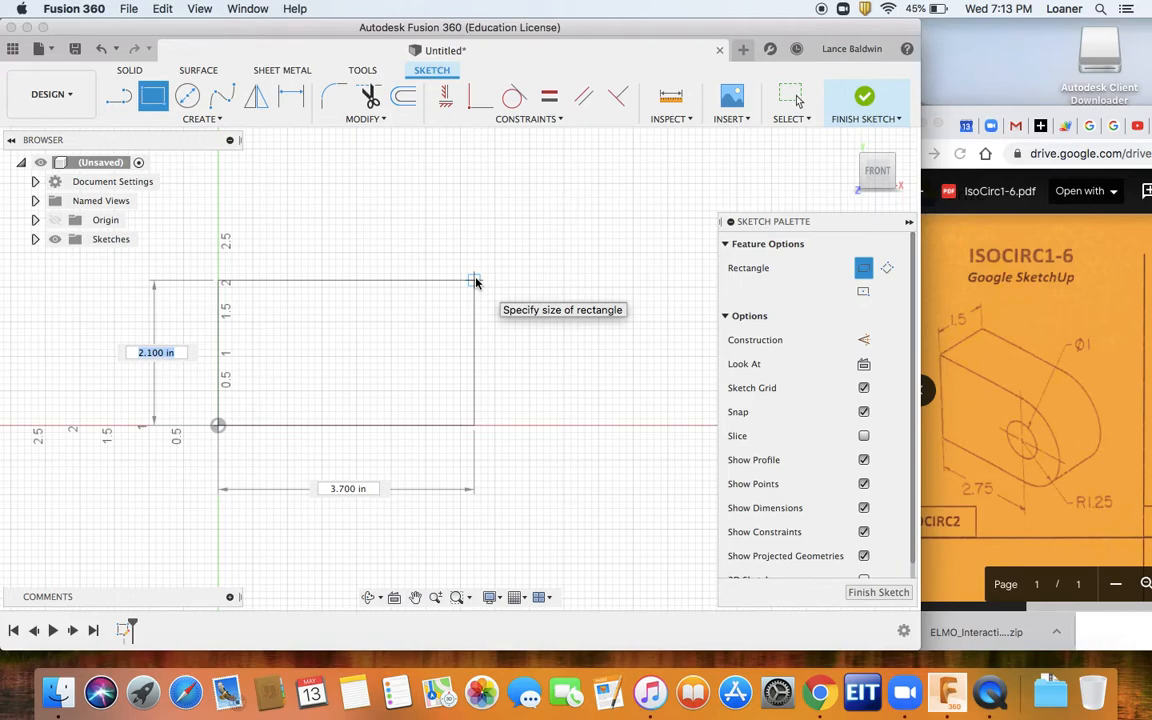
{"action": "type", "text": "2."}
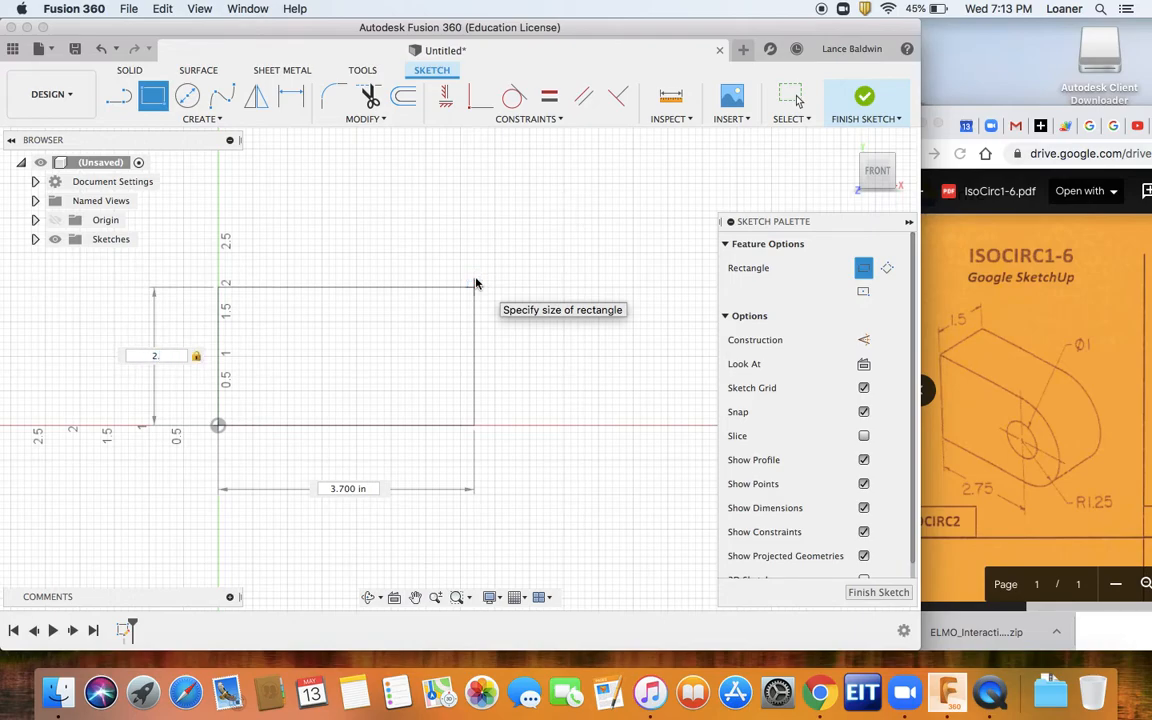
{"action": "type", "text": "5"}
{"action": "key", "text": "Tab"}
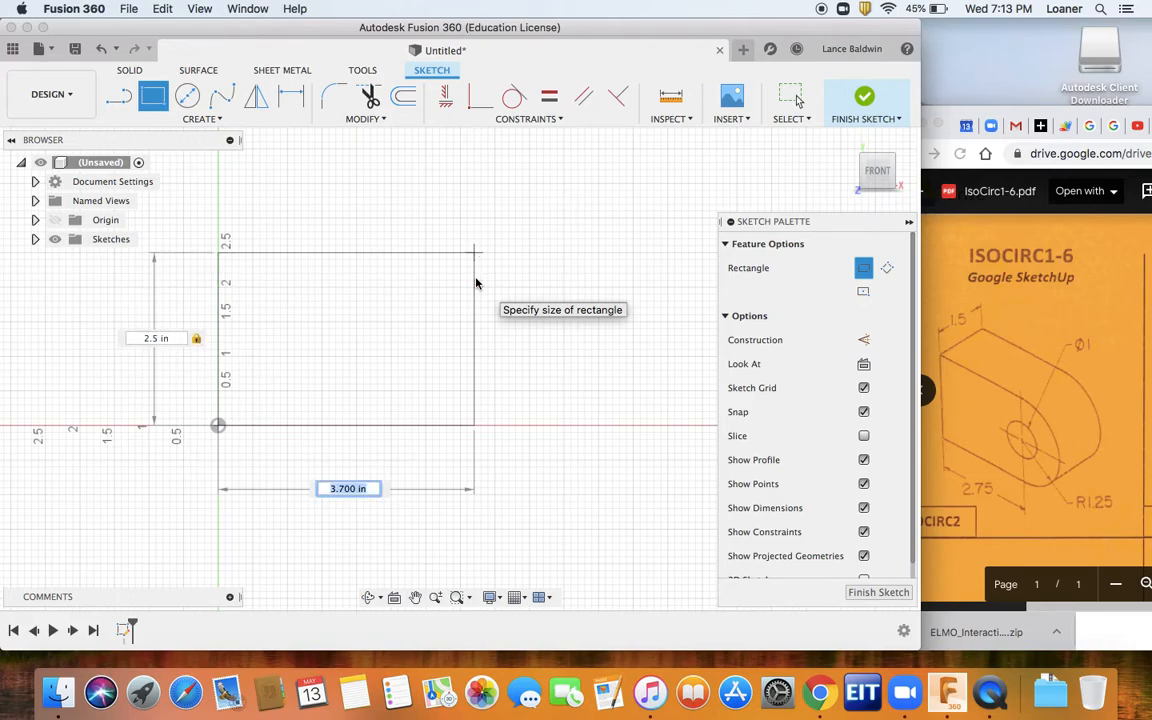
{"action": "type", "text": "4"}
{"action": "key", "text": "Return"}
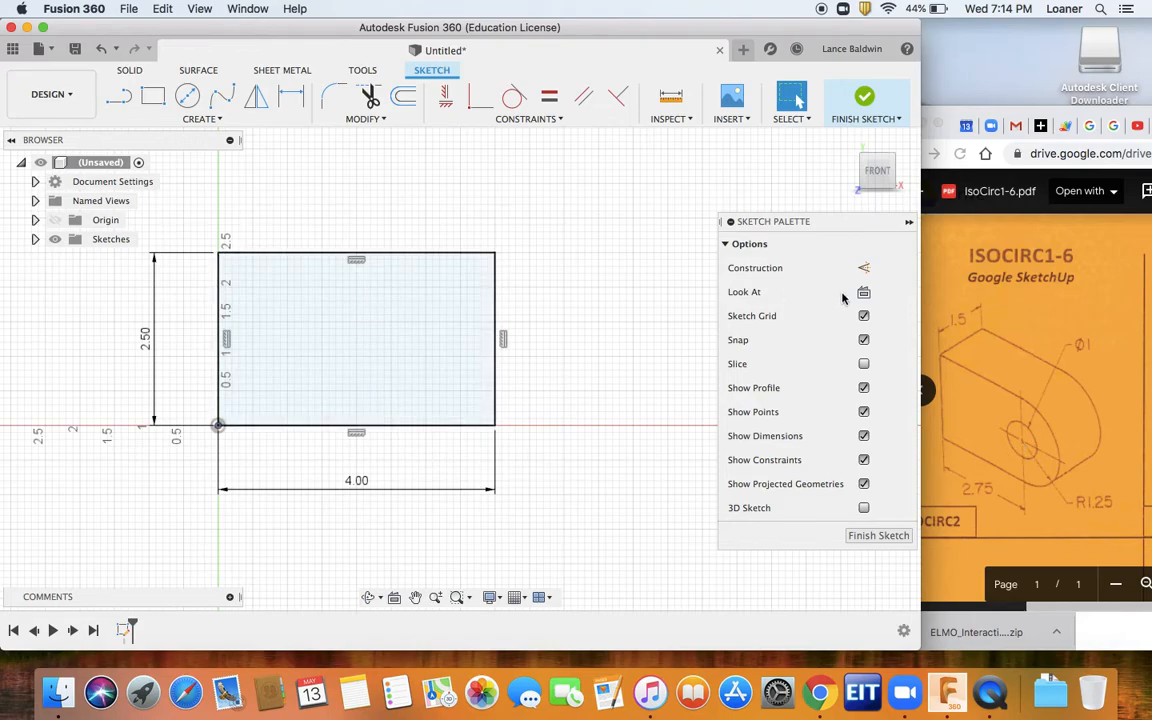
- Place a sketch point inside the rectangle, about 0.9 in from its left edge and 1.2 in below its top edge
{"action": "left_click", "coordinate": [864, 268]}
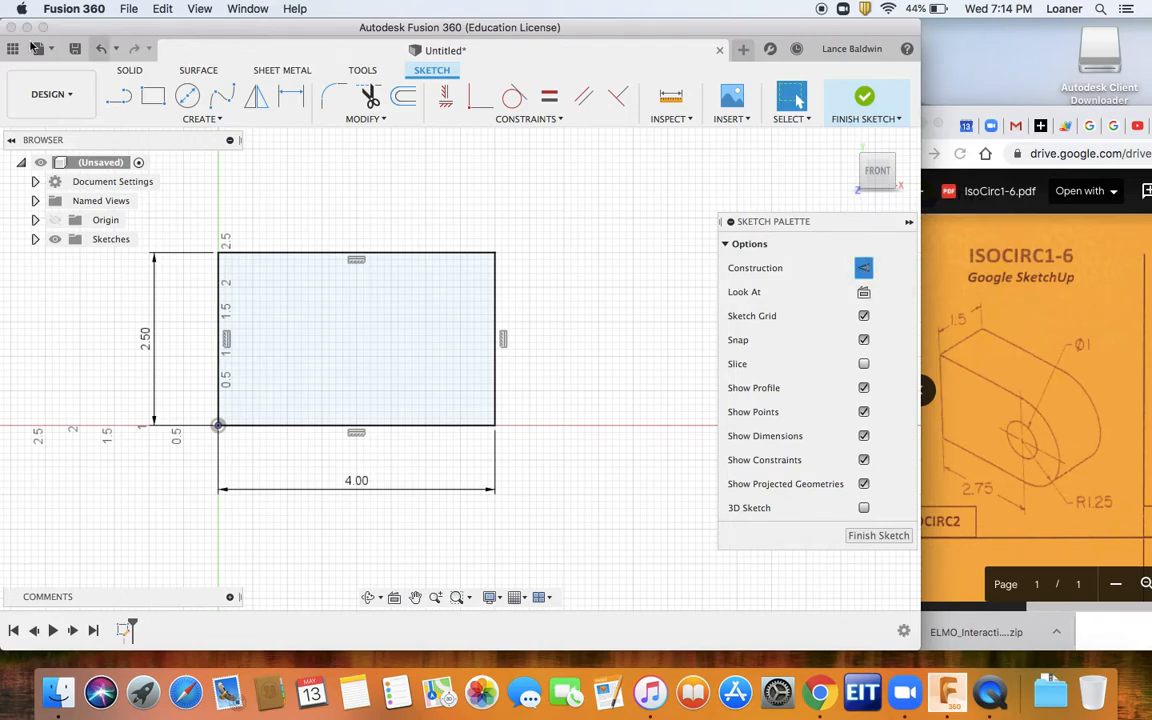
{"action": "left_click", "coordinate": [207, 120]}
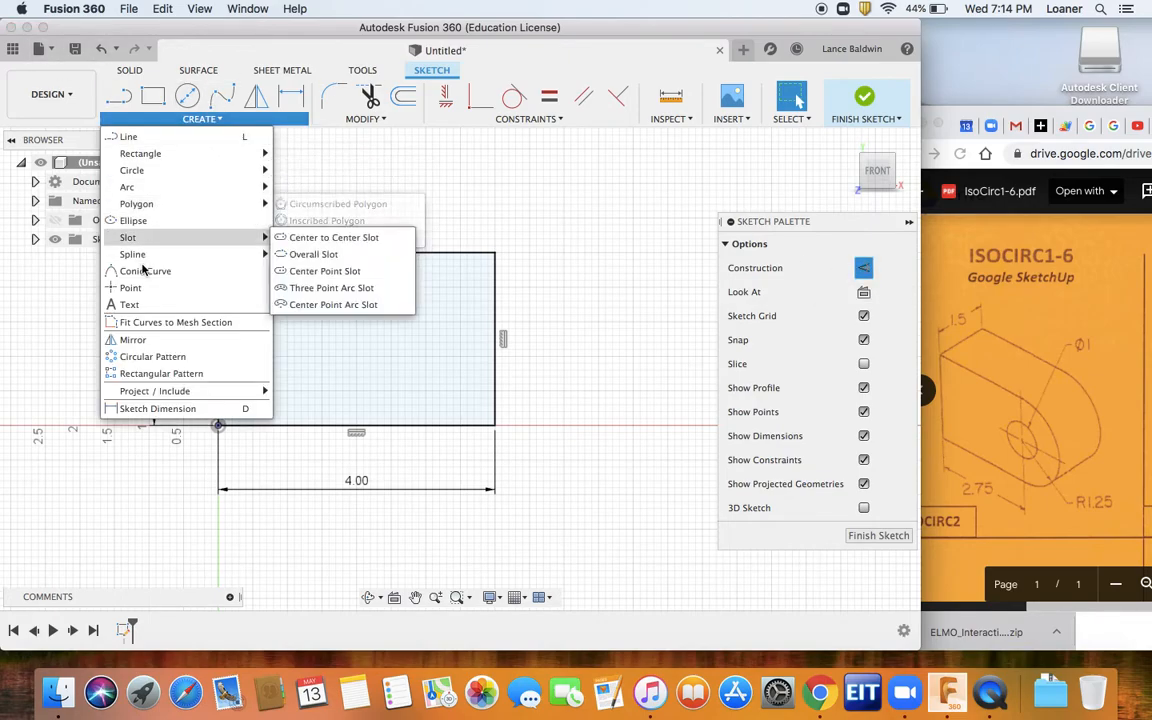
{"action": "left_click", "coordinate": [140, 288]}
{"action": "left_click", "coordinate": [280, 335]}
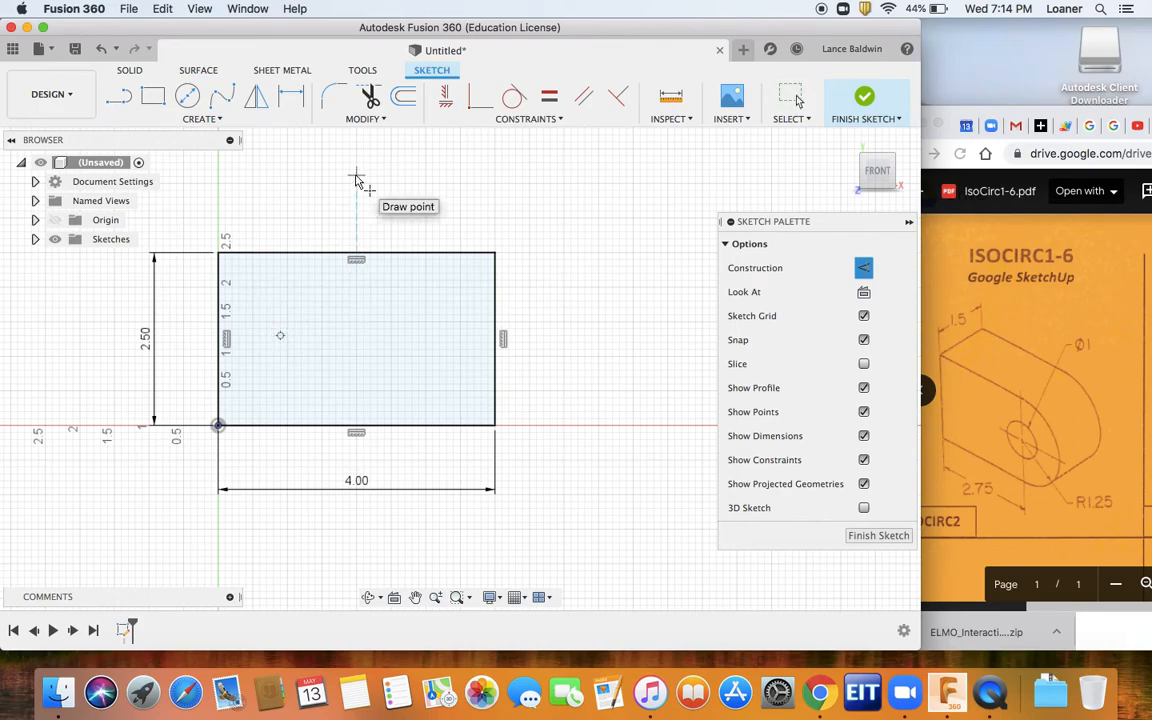
{"action": "left_click", "coordinate": [863, 267]}
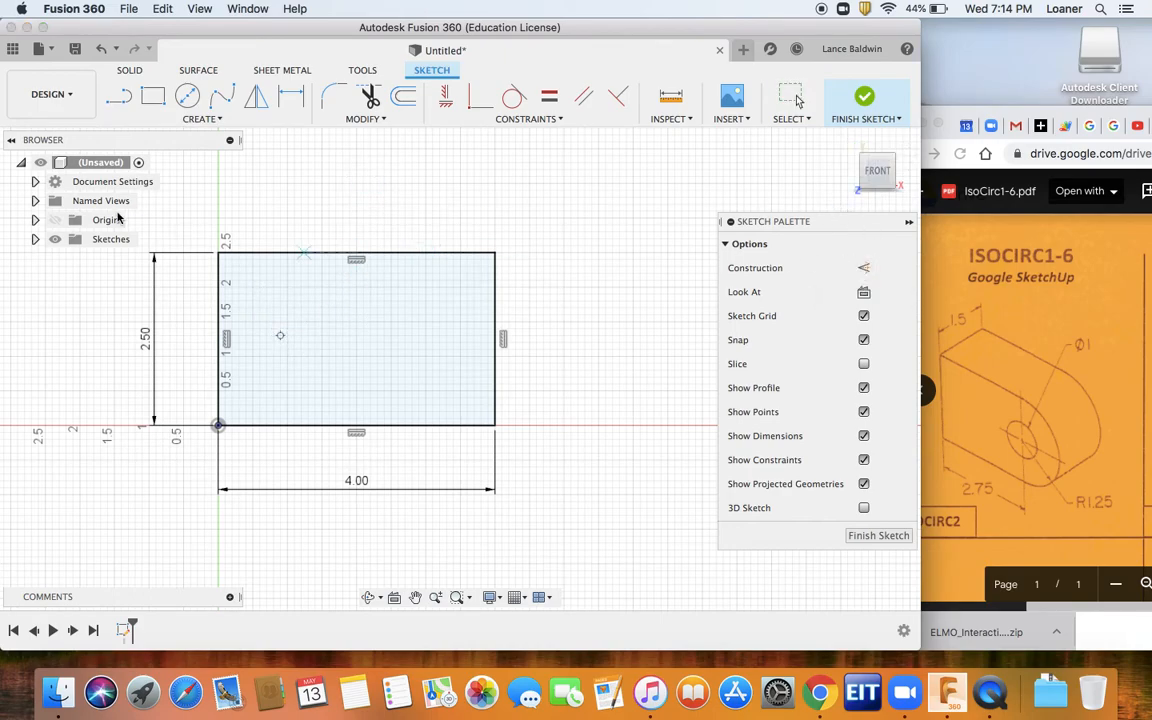
- Dimension the sketch point 2.75 in from the rectangle's left edge
{"action": "key", "text": "d"}
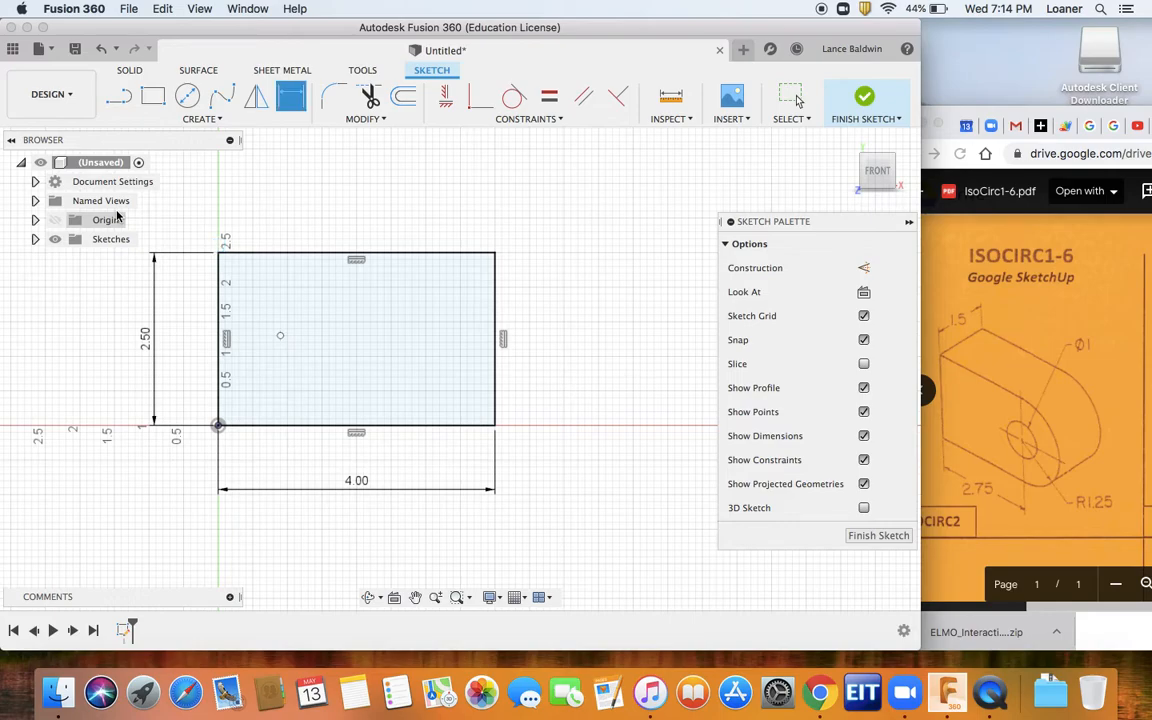
{"action": "left_click", "coordinate": [220, 334]}
{"action": "left_click", "coordinate": [280, 336]}
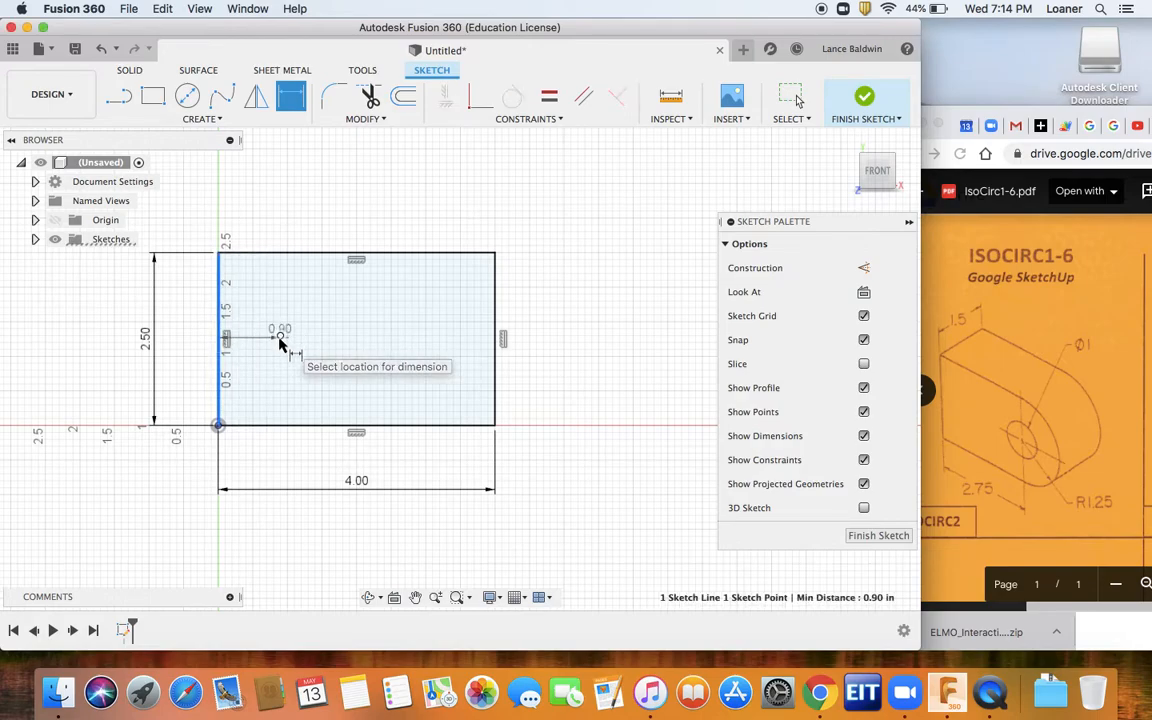
{"action": "left_click", "coordinate": [270, 212]}
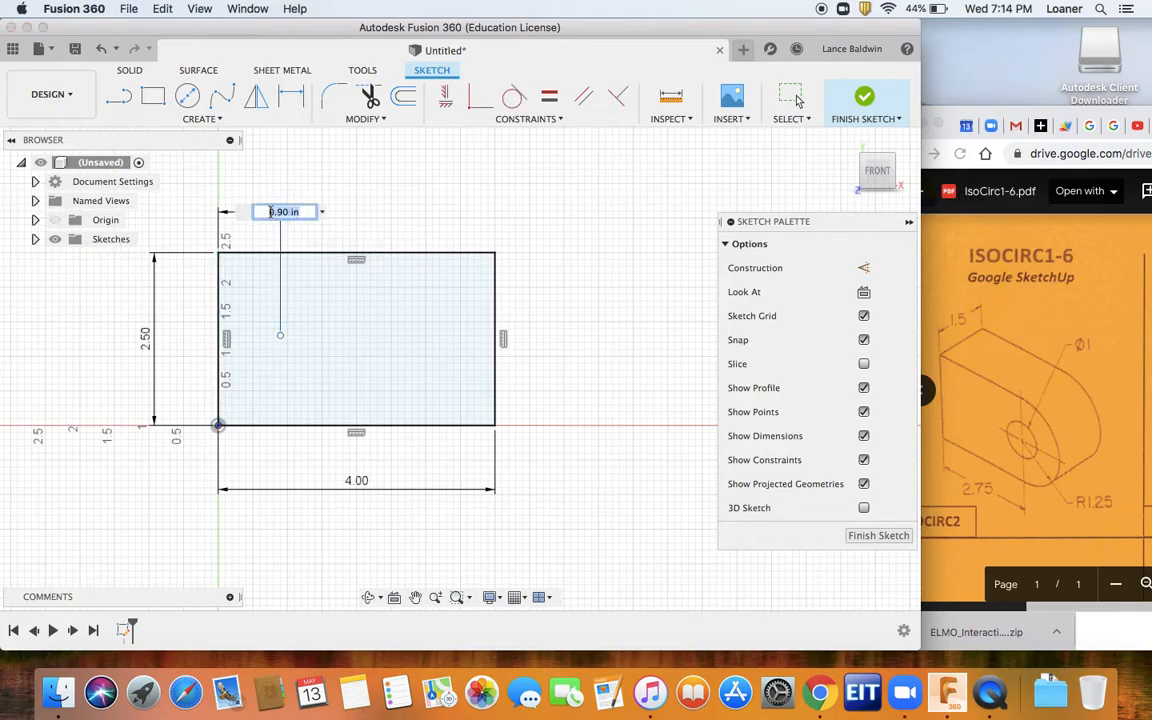
{"action": "type", "text": "2.75"}
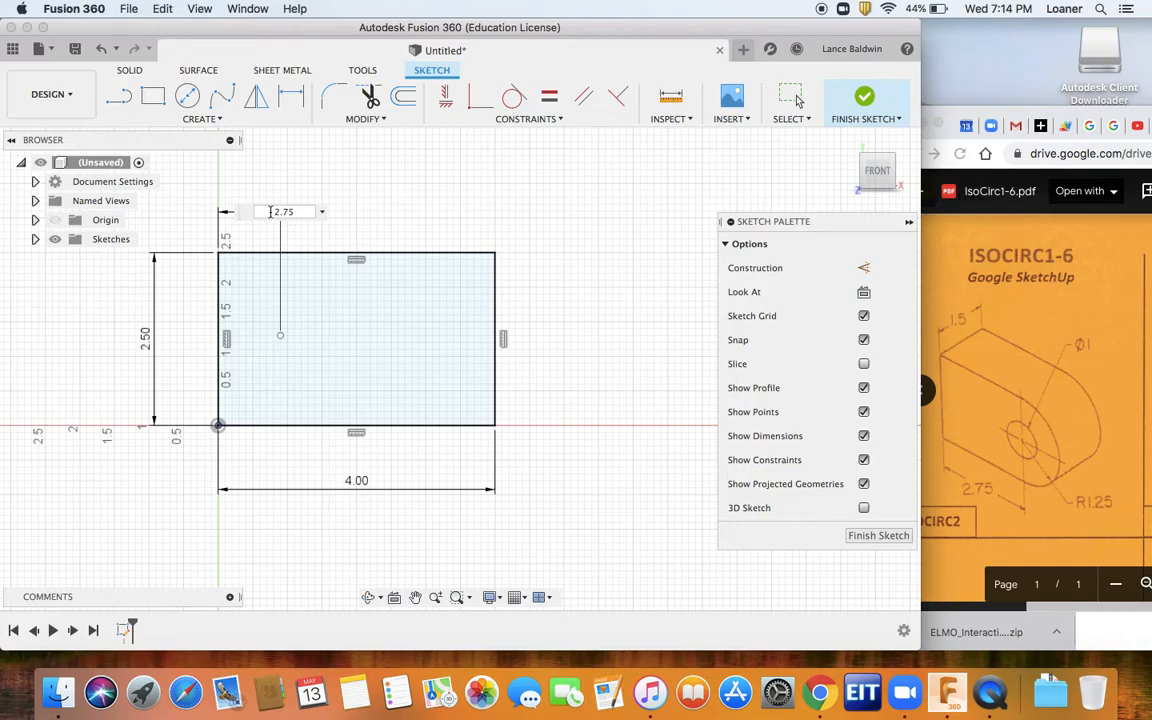
{"action": "key", "text": "Return"}
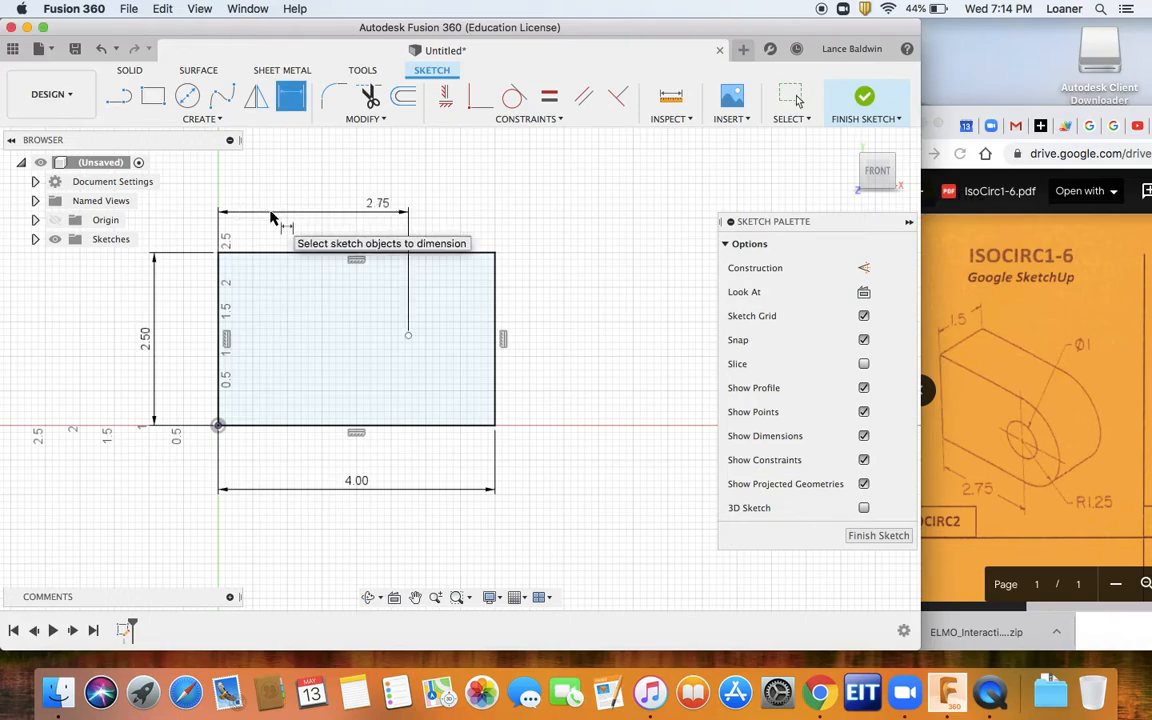
- Dimension the sketch point 1.25 in below the rectangle's top edge
{"action": "left_click", "coordinate": [408, 337]}
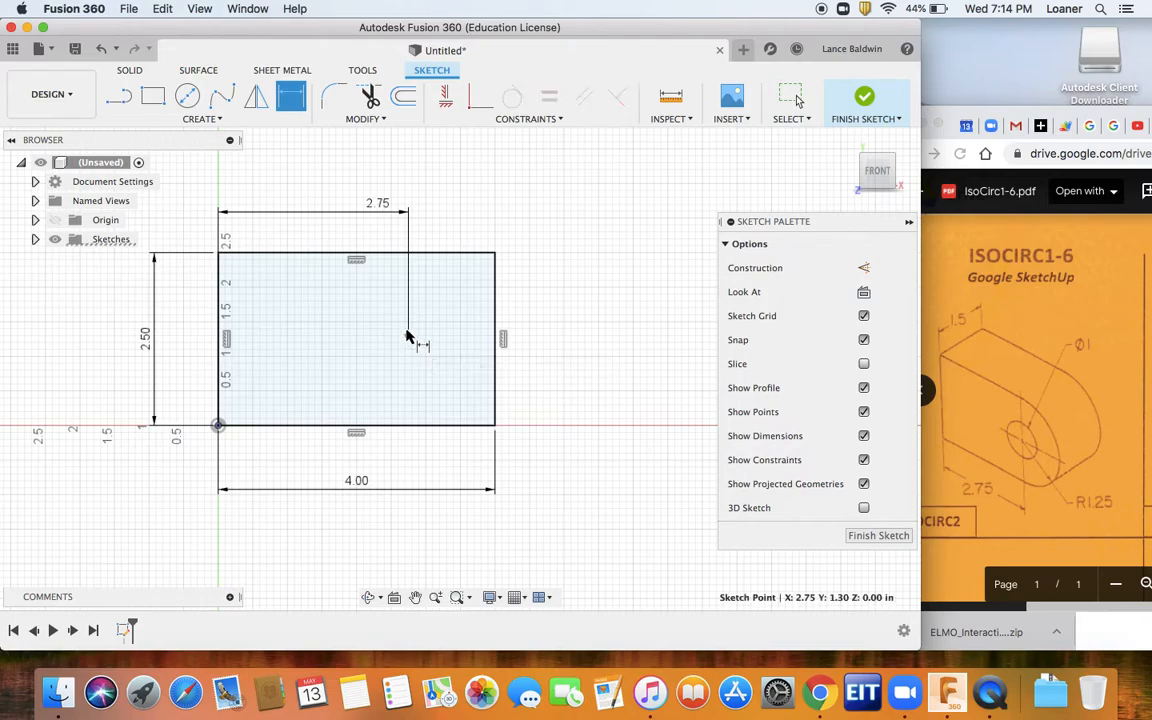
{"action": "left_click", "coordinate": [420, 254]}
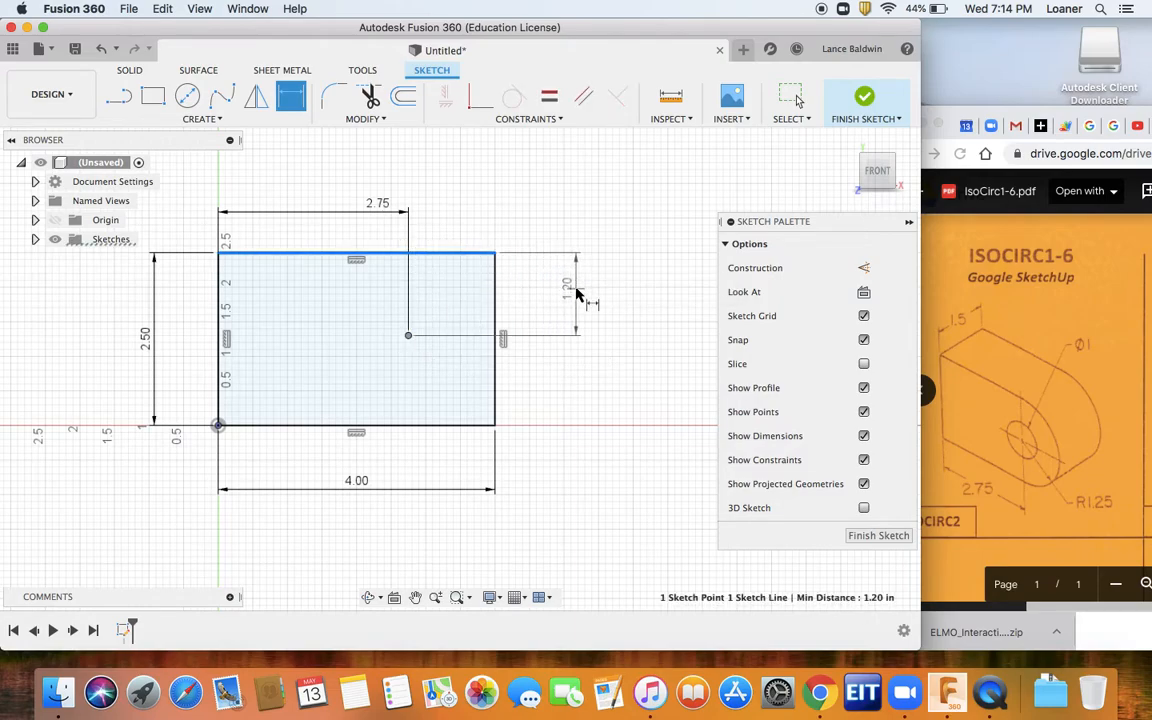
{"action": "left_click", "coordinate": [577, 295]}
{"action": "type", "text": "1.25"}
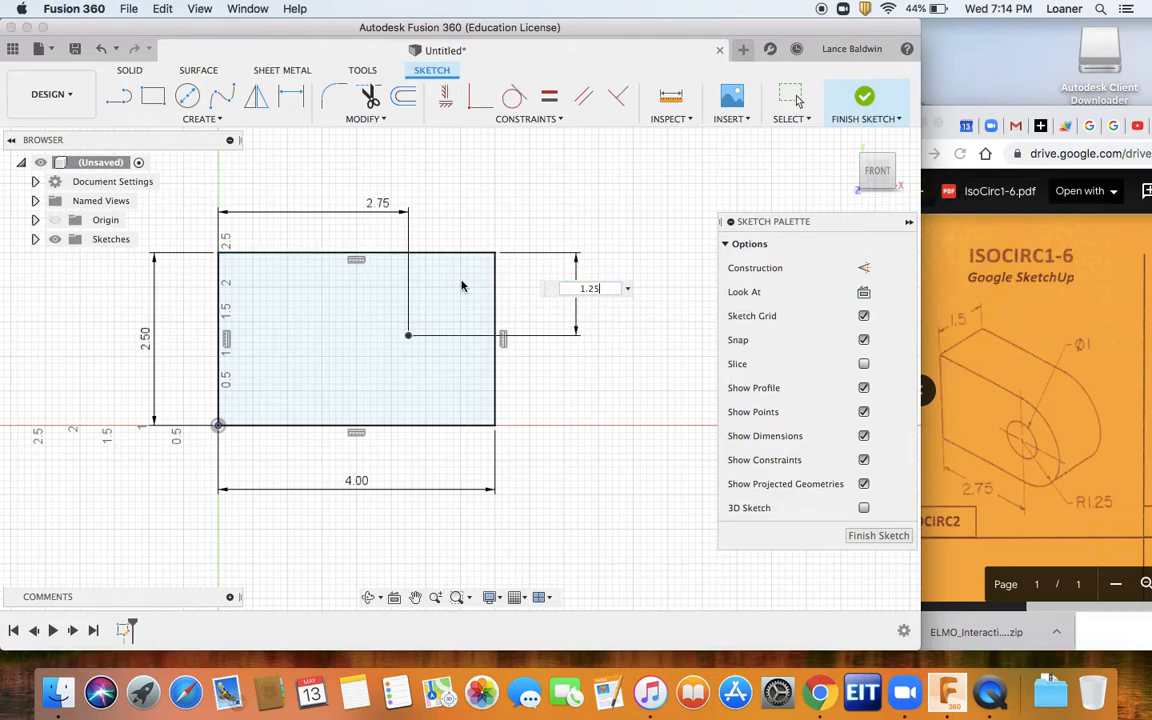
{"action": "key", "text": "Return"}
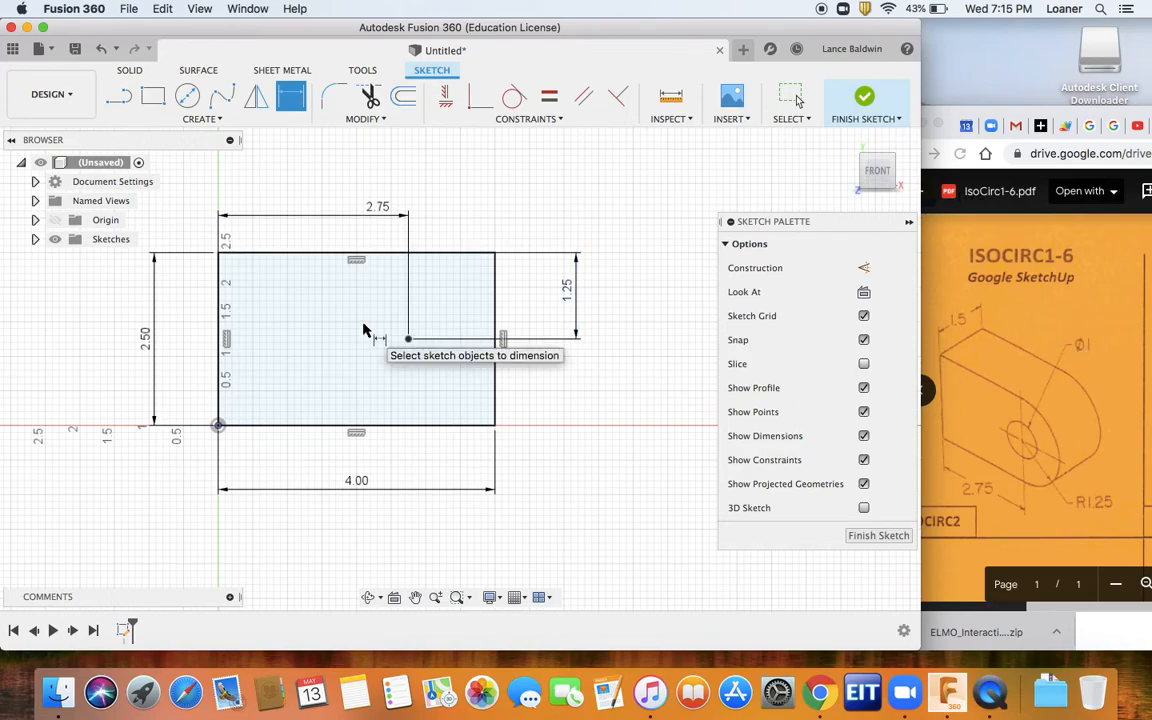
- Draw a 1 in diameter circle centered on the sketch point
{"action": "key", "text": "c"}
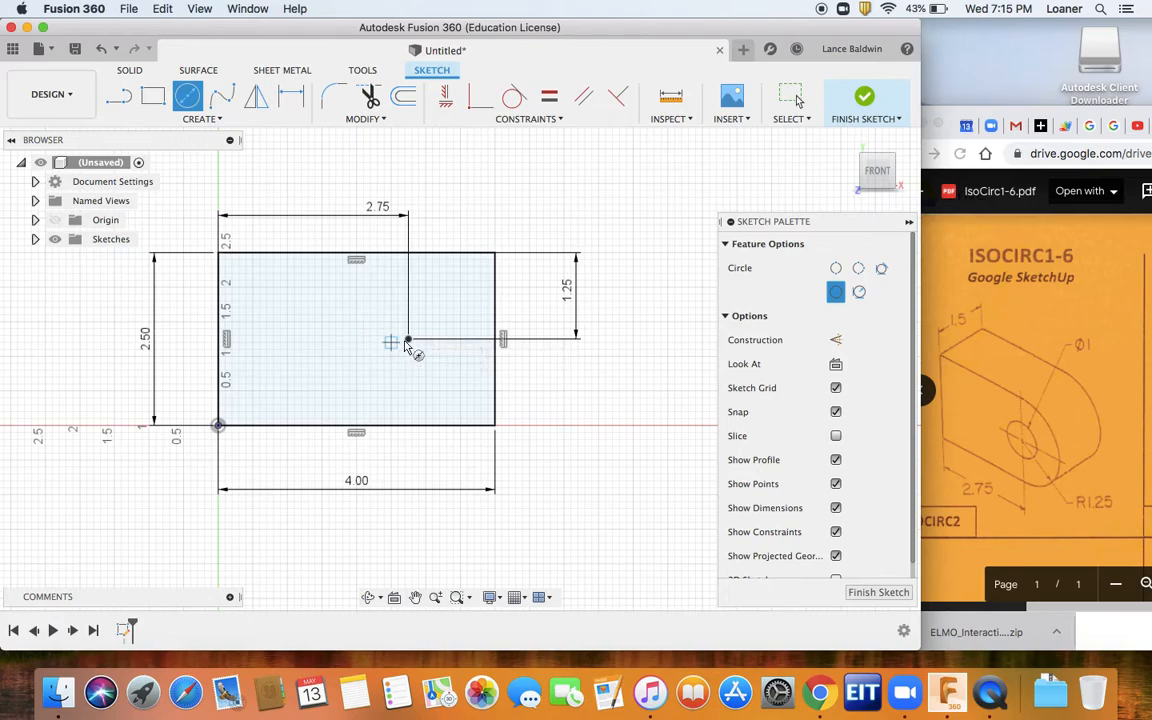
{"action": "left_click", "coordinate": [408, 340]}
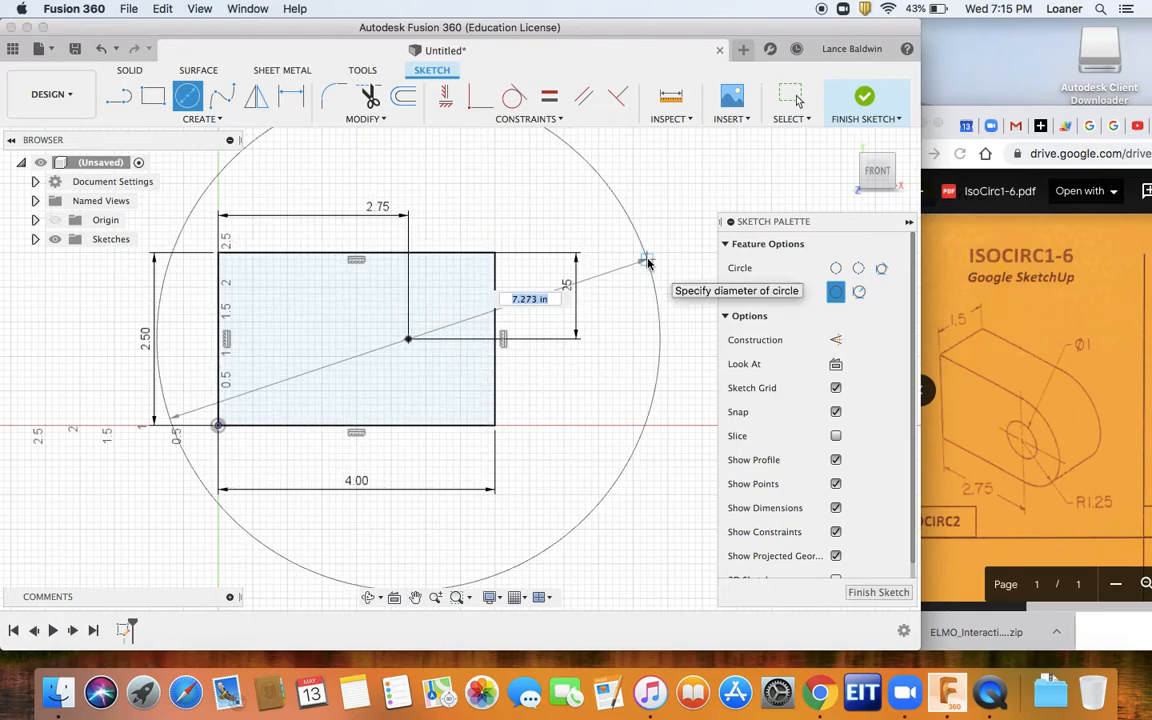
{"action": "type", "text": "1"}
{"action": "key", "text": "Return"}
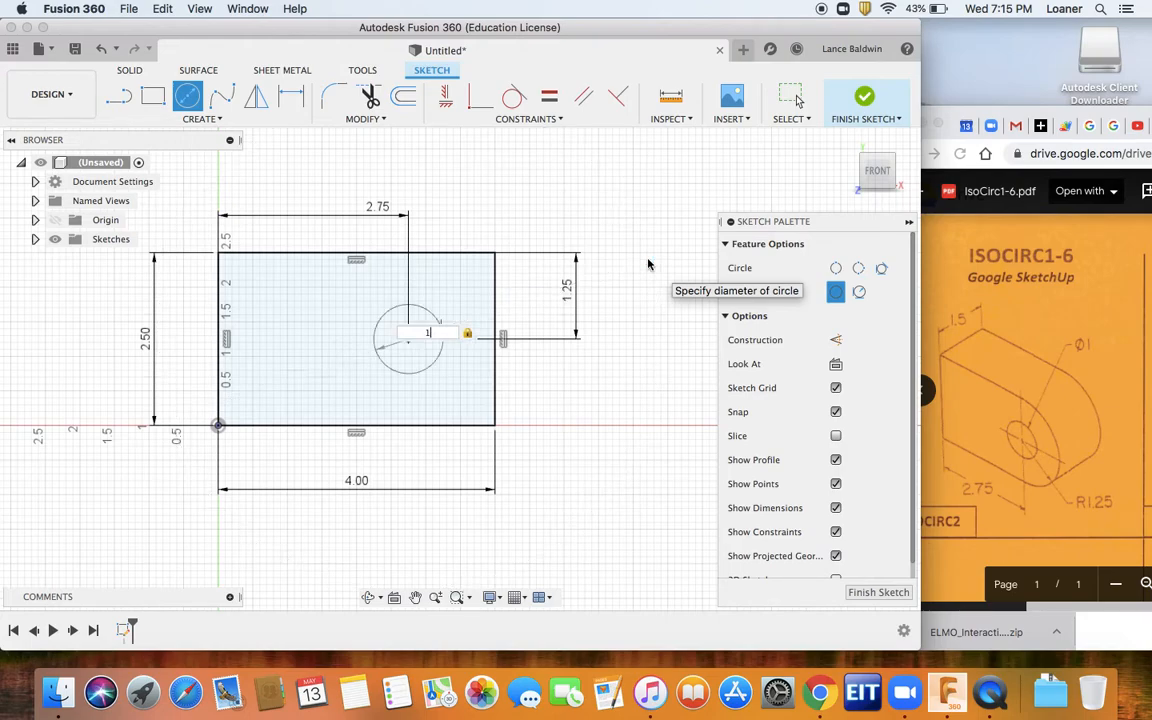
{"action": "key", "text": "Escape"}
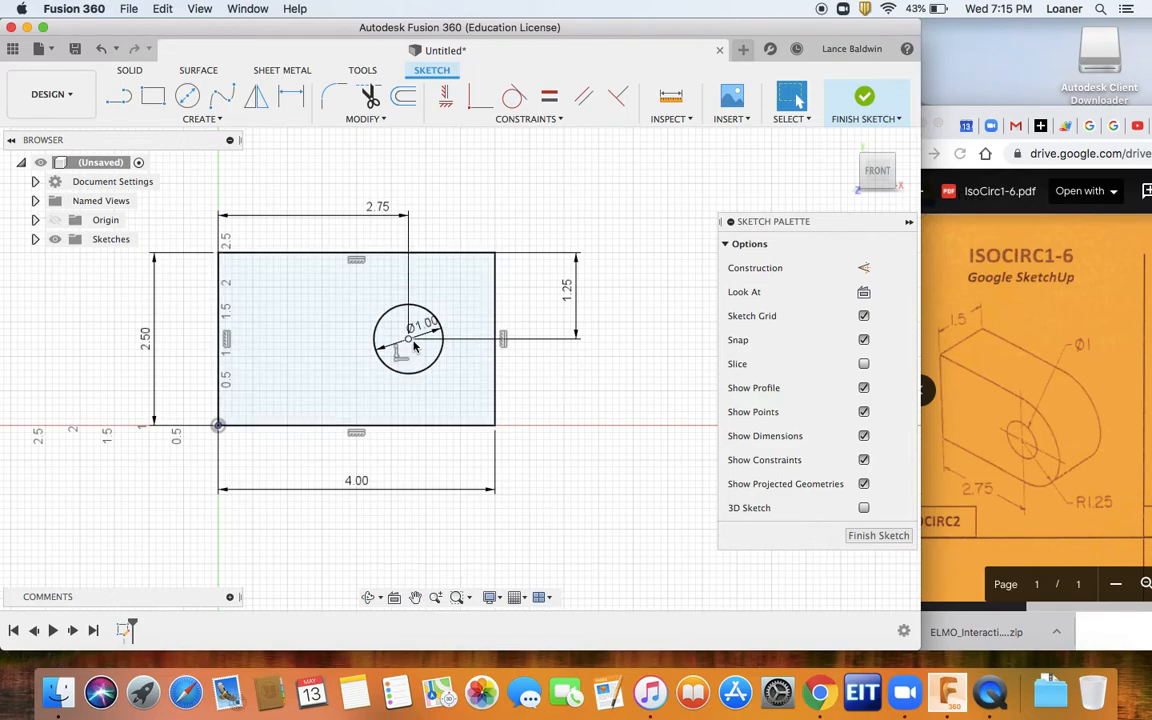
- Draw a center point arc of 1.25 in radius around the circle's center, from the rectangle's top edge around the right side to its bottom edge
{"action": "left_click", "coordinate": [201, 119]}
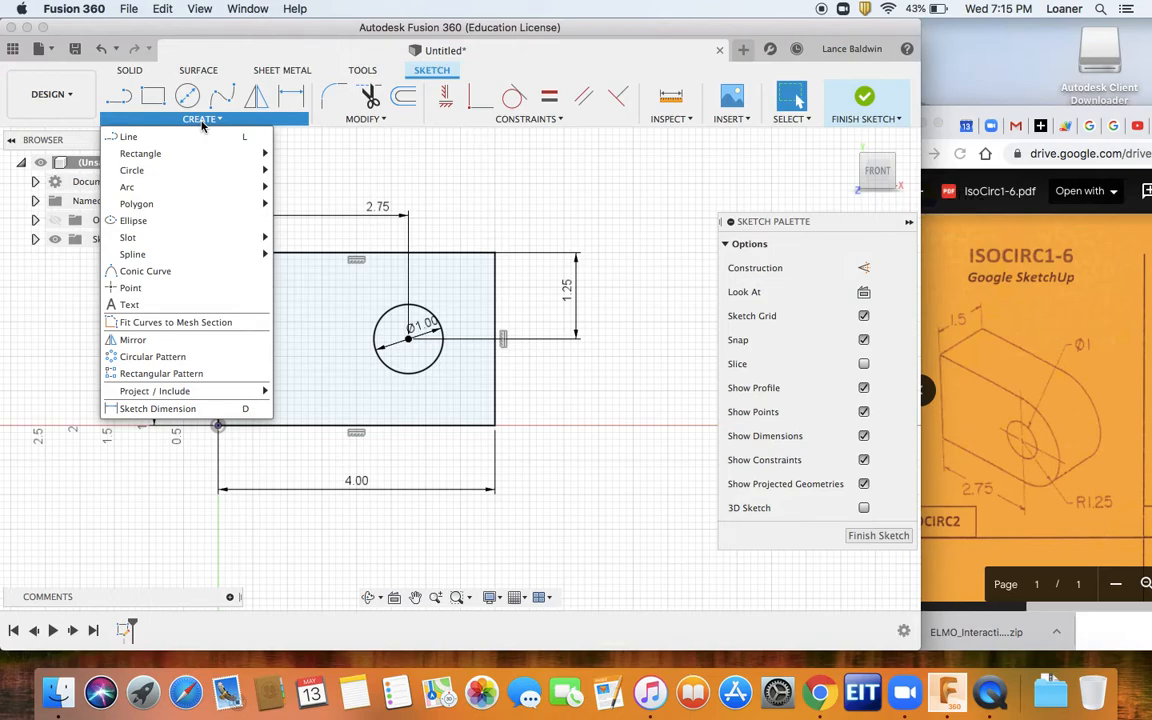
{"action": "mouse_move", "coordinate": [170, 187]}
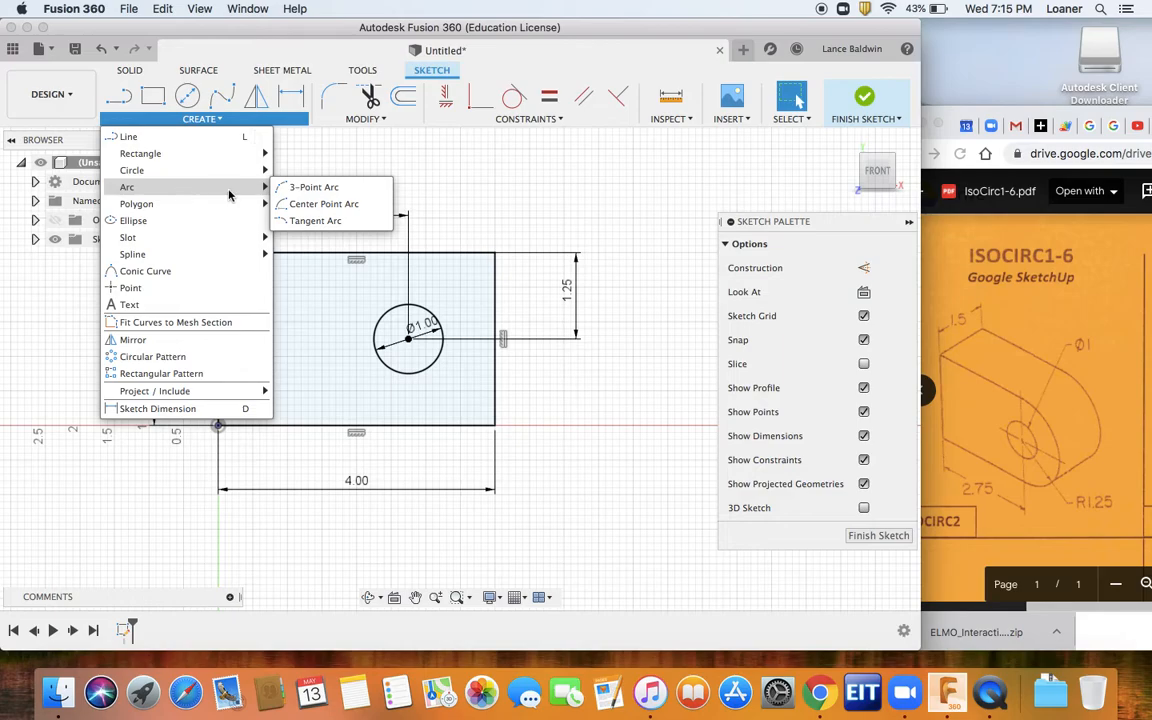
{"action": "left_click", "coordinate": [313, 205]}
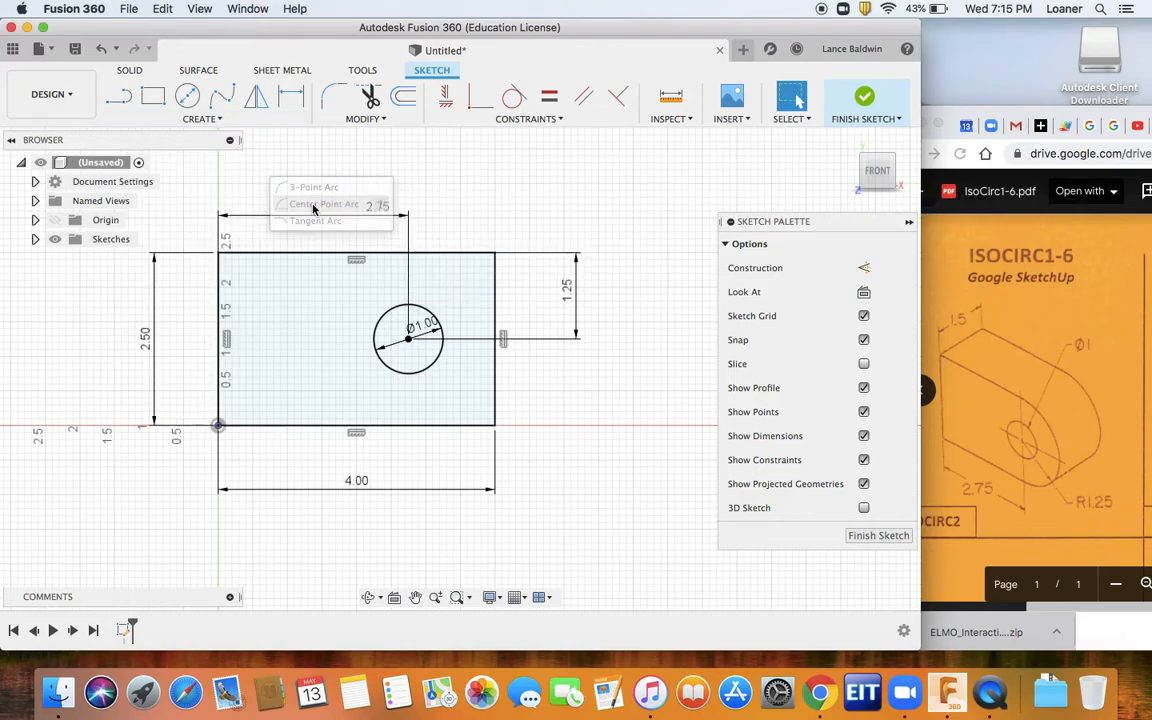
{"action": "left_click", "coordinate": [408, 339]}
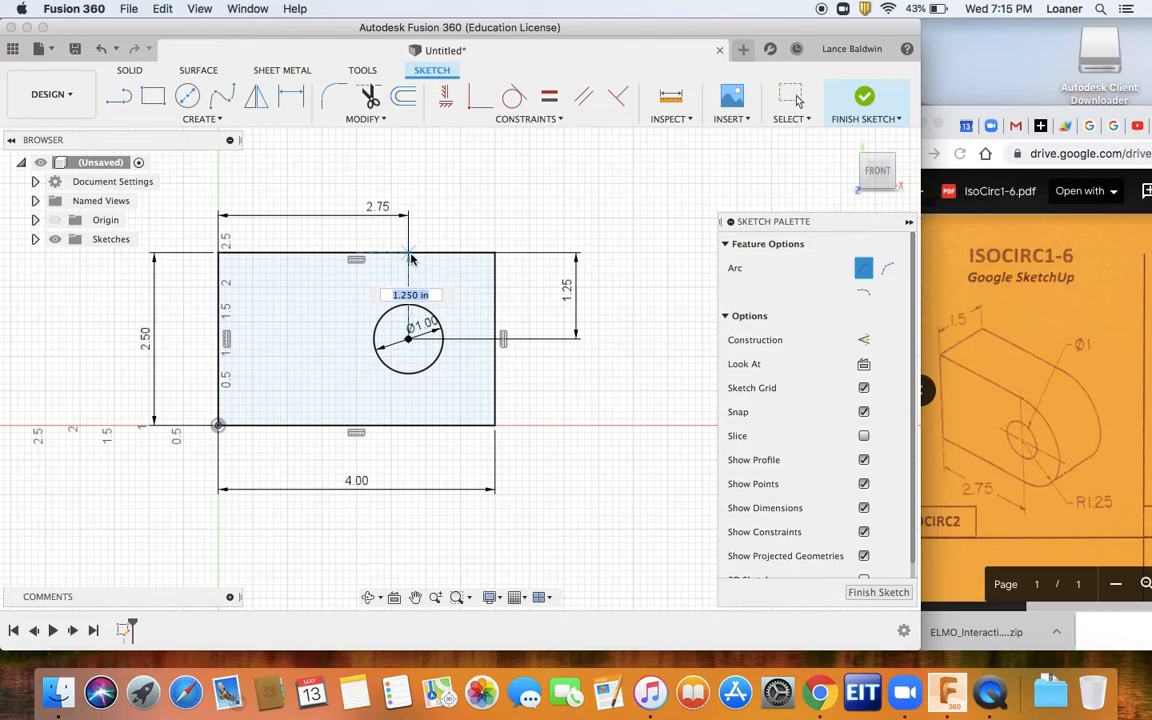
{"action": "scroll", "coordinate": [415, 258], "scroll_direction": "up", "scroll_amount": 3}
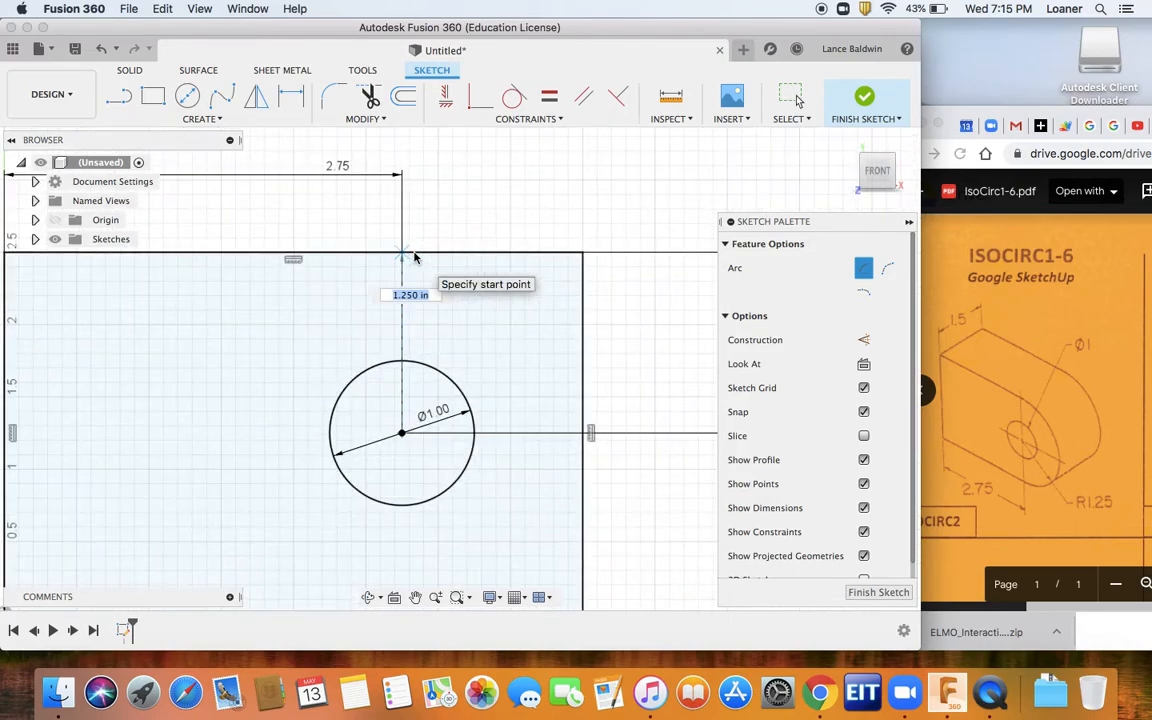
{"action": "scroll", "coordinate": [415, 258], "scroll_direction": "down", "scroll_amount": 2}
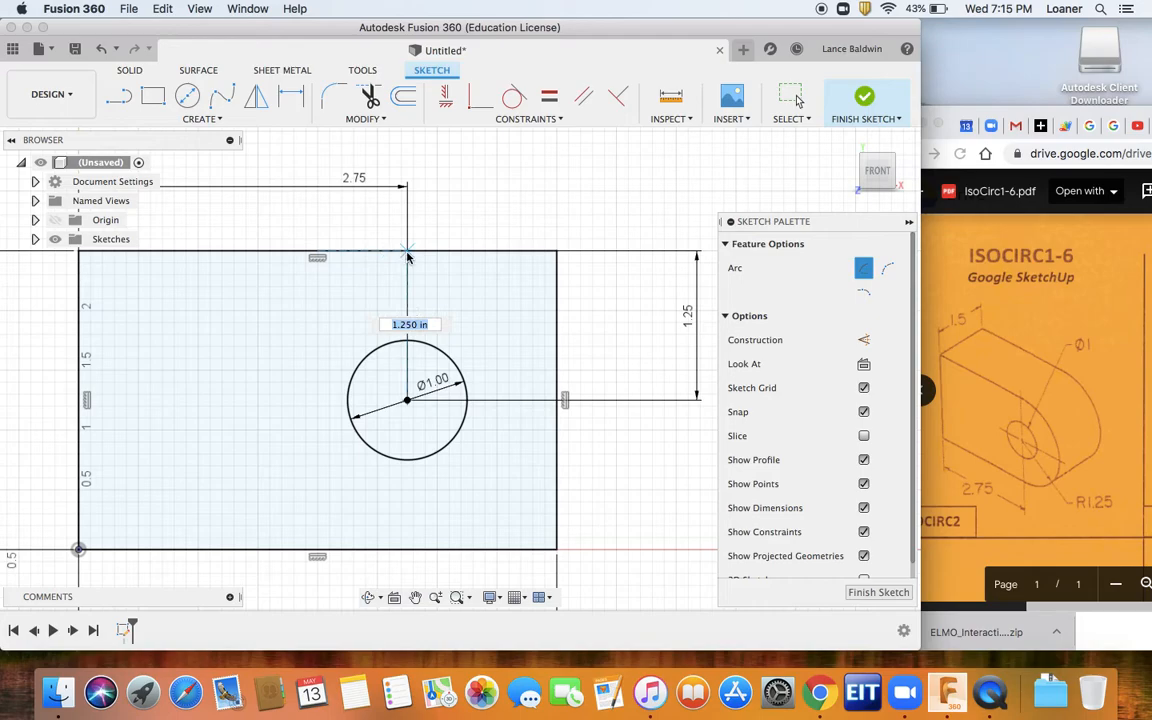
{"action": "left_click", "coordinate": [407, 251]}
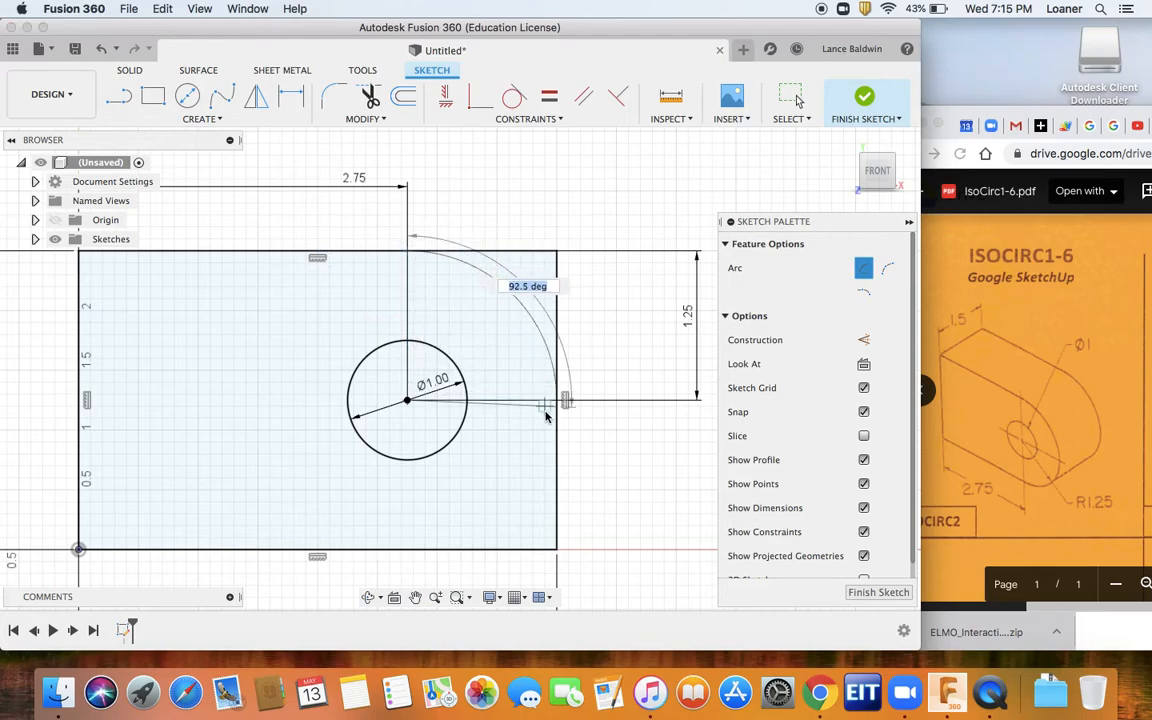
{"action": "left_click", "coordinate": [407, 548]}
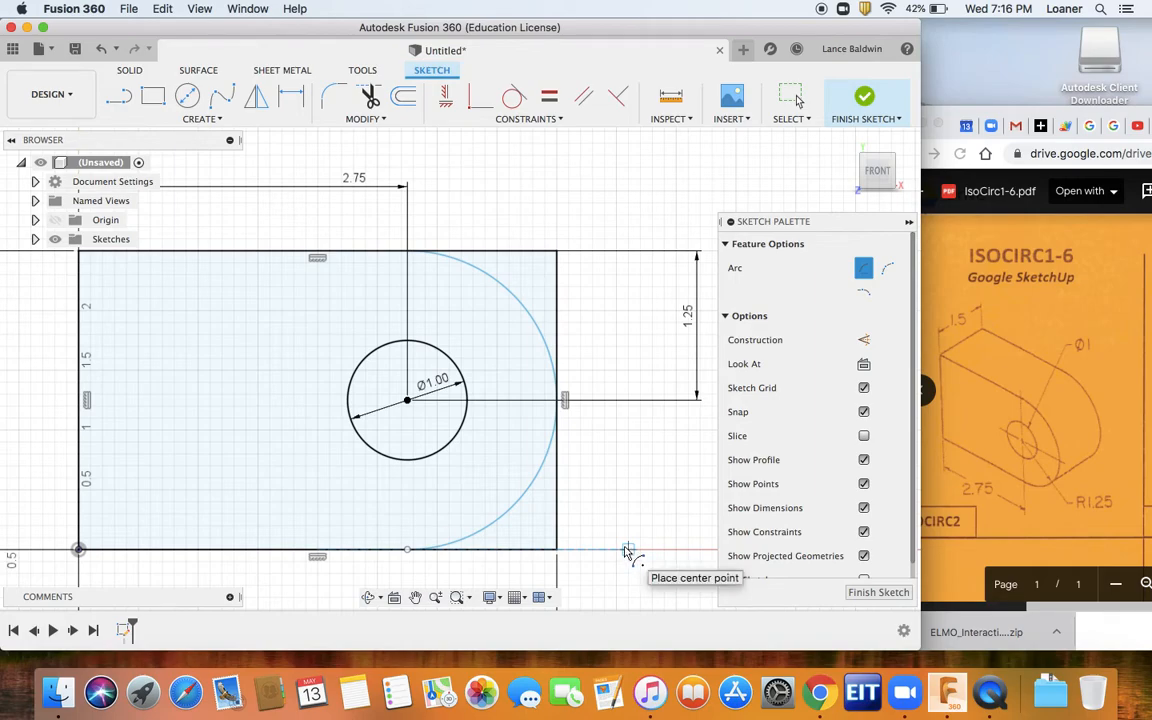
- Finish the sketch and extrude the round-ended profile, leaving out the hole and outer corners, 1.5 in backward as a new body
{"action": "left_click", "coordinate": [866, 100]}
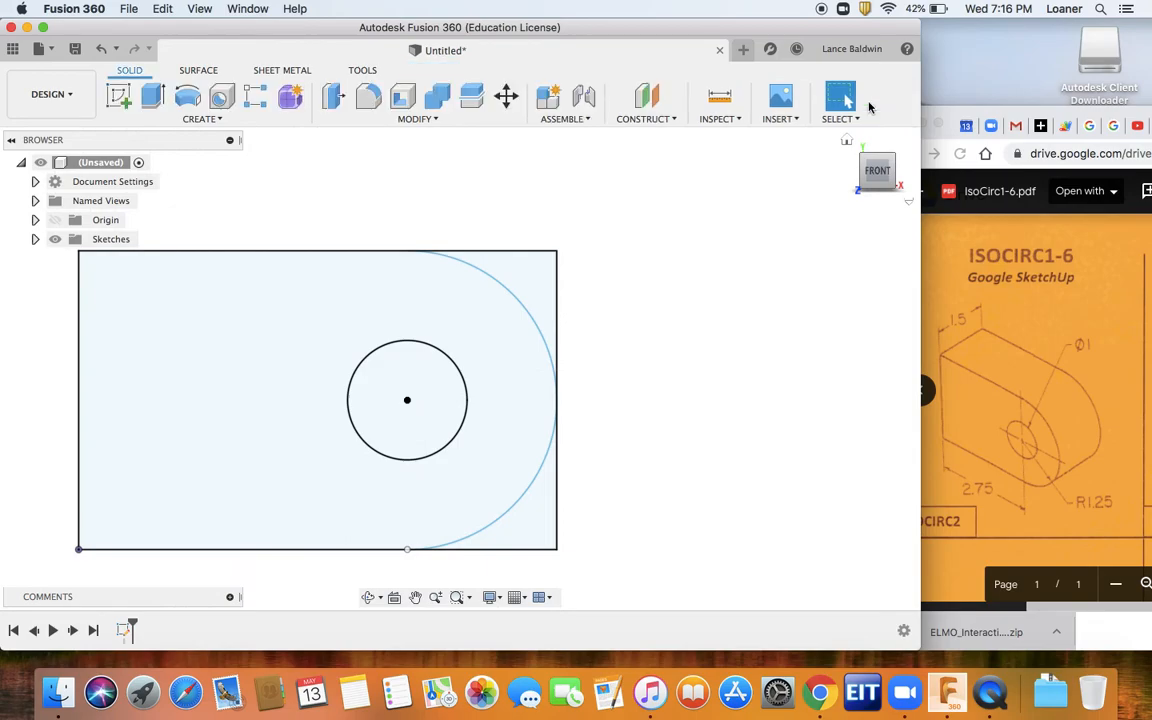
{"action": "left_click", "coordinate": [847, 145]}
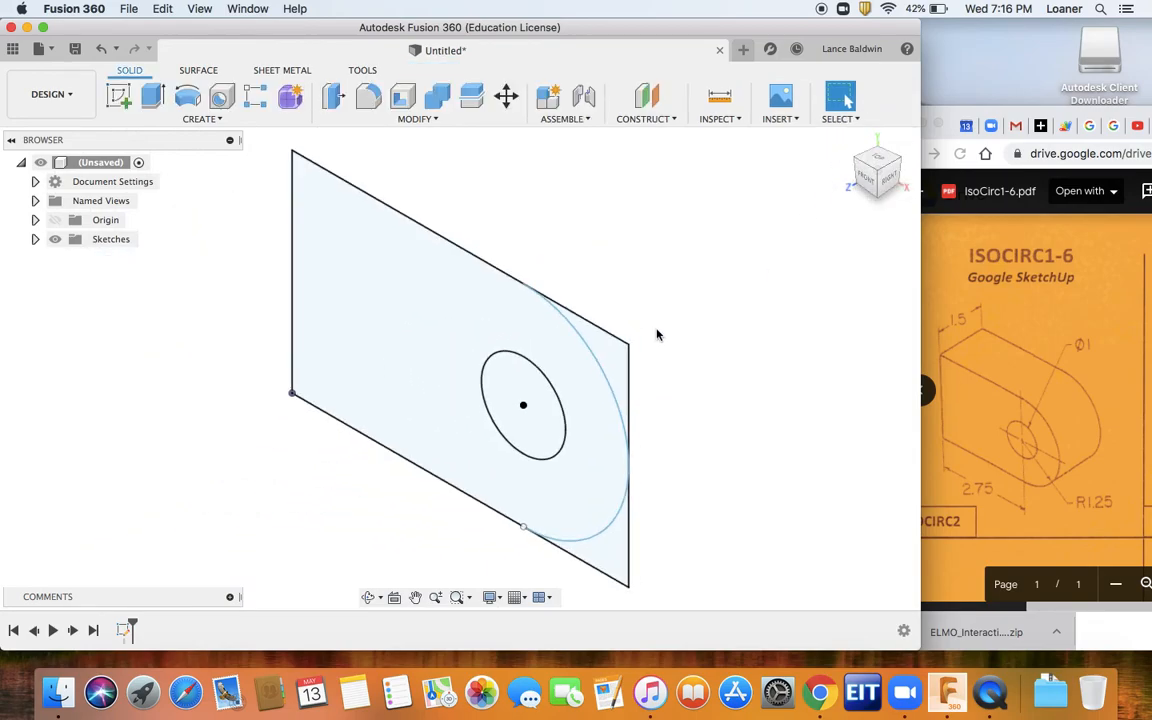
{"action": "left_click", "coordinate": [371, 387]}
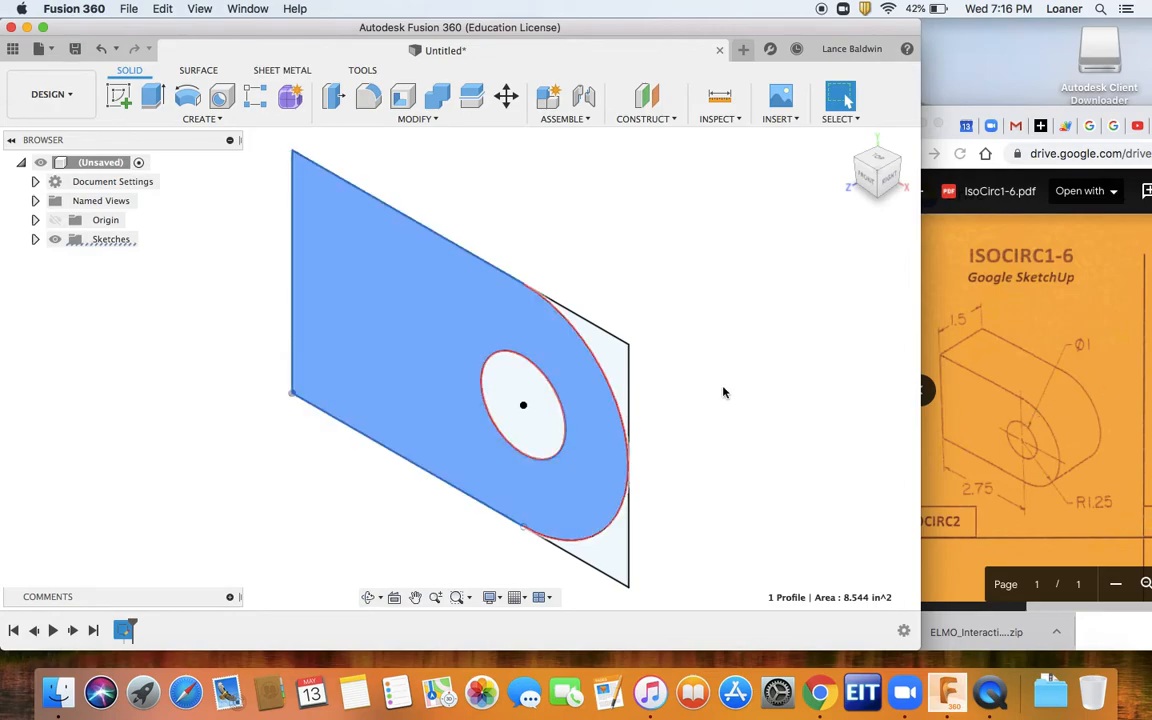
{"action": "key", "text": "e"}
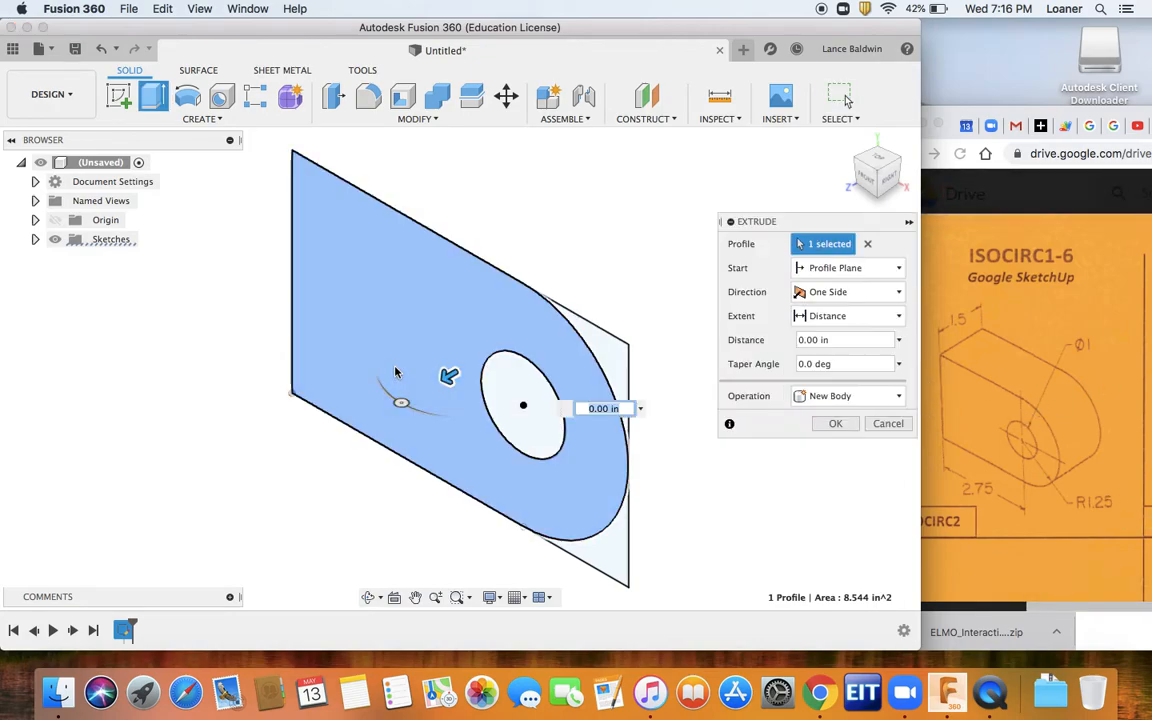
{"action": "left_click_drag", "start_coordinate": [445, 376], "coordinate": [565, 337]}
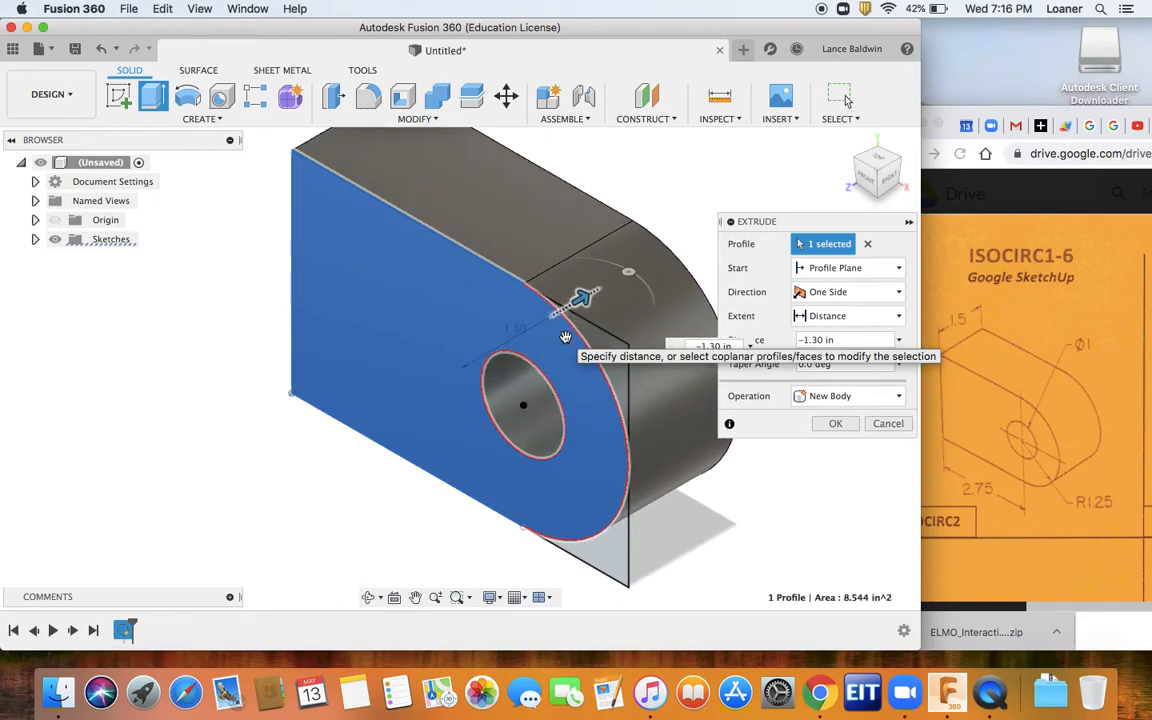
{"action": "left_click", "coordinate": [818, 340]}
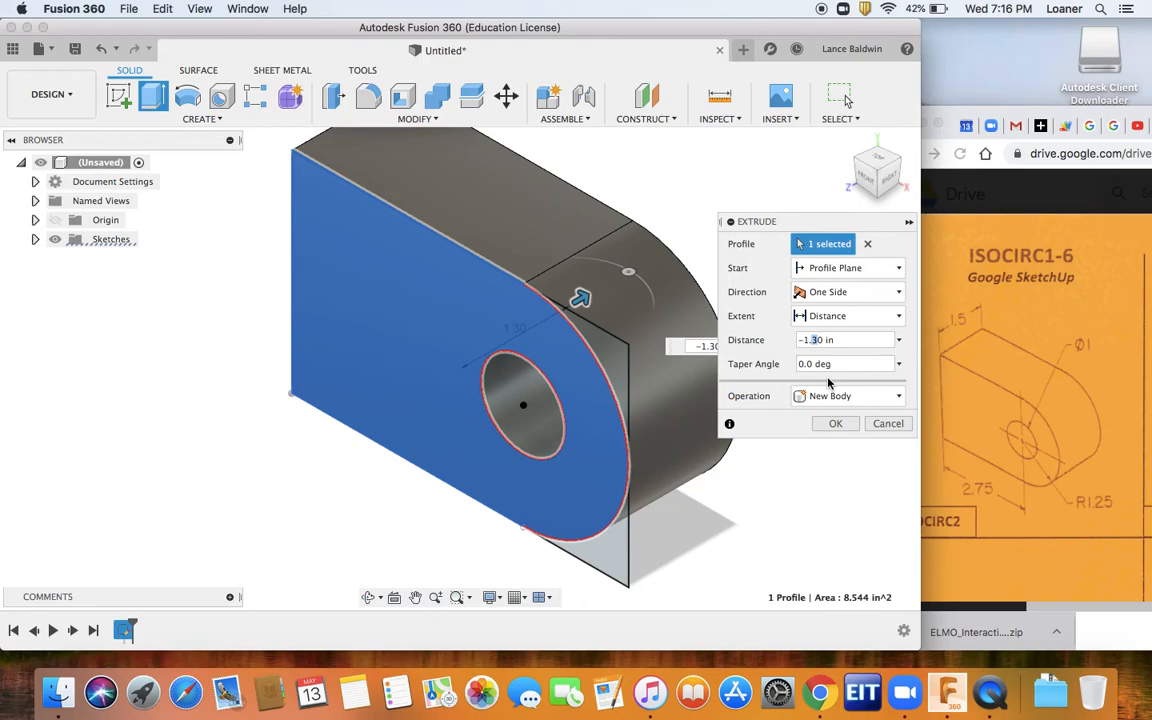
{"action": "left_click", "coordinate": [833, 423]}
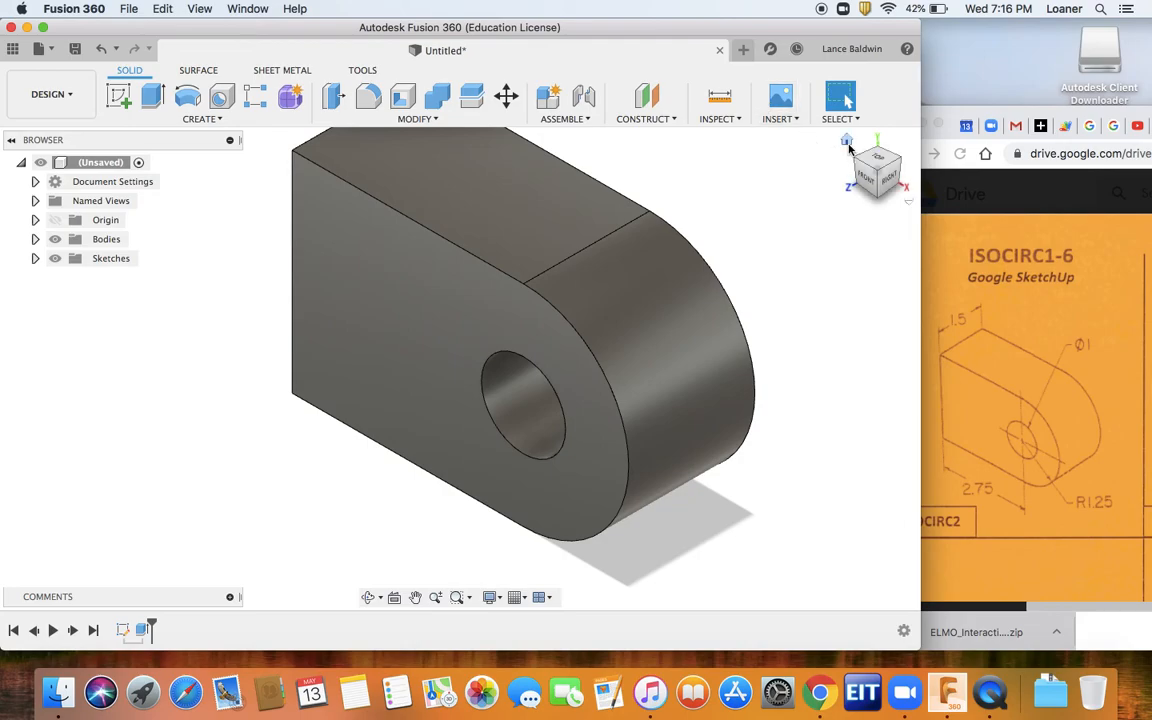
{"action": "left_click", "coordinate": [847, 144]}
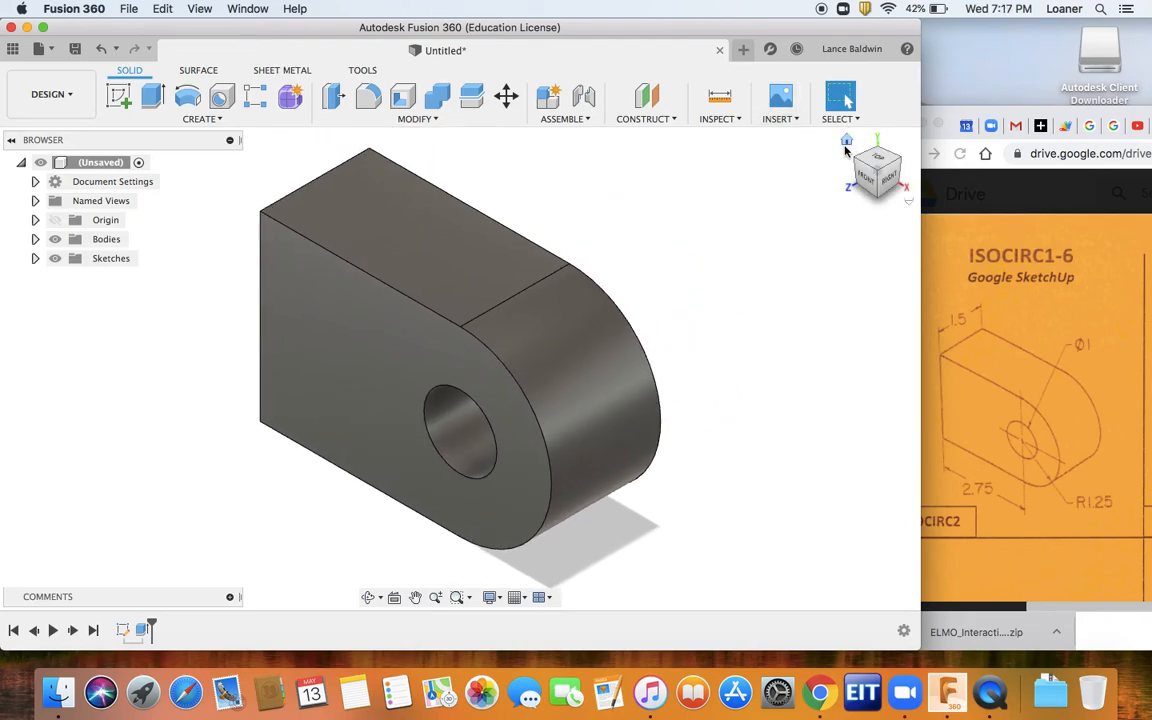